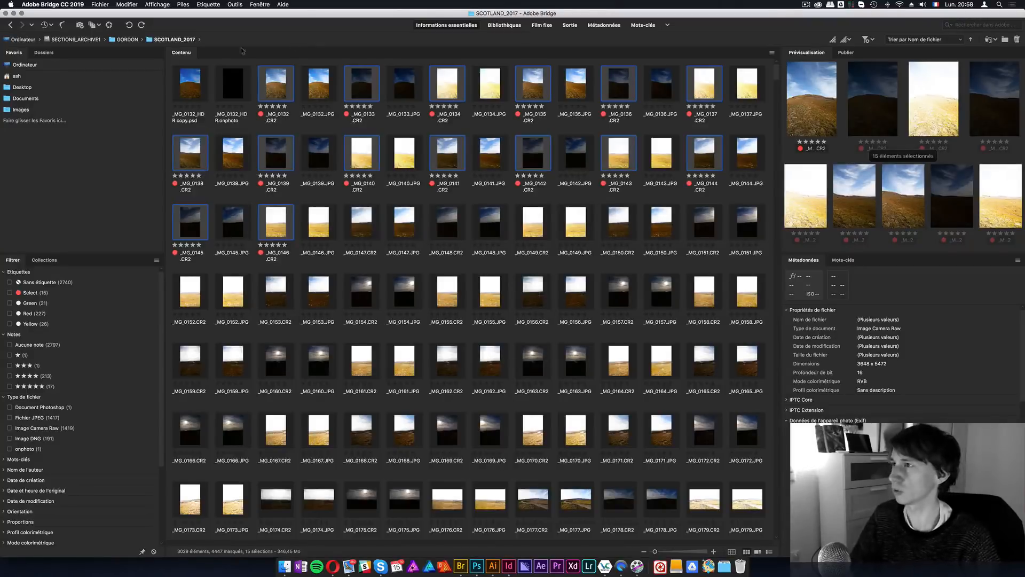
left_click(104, 142)
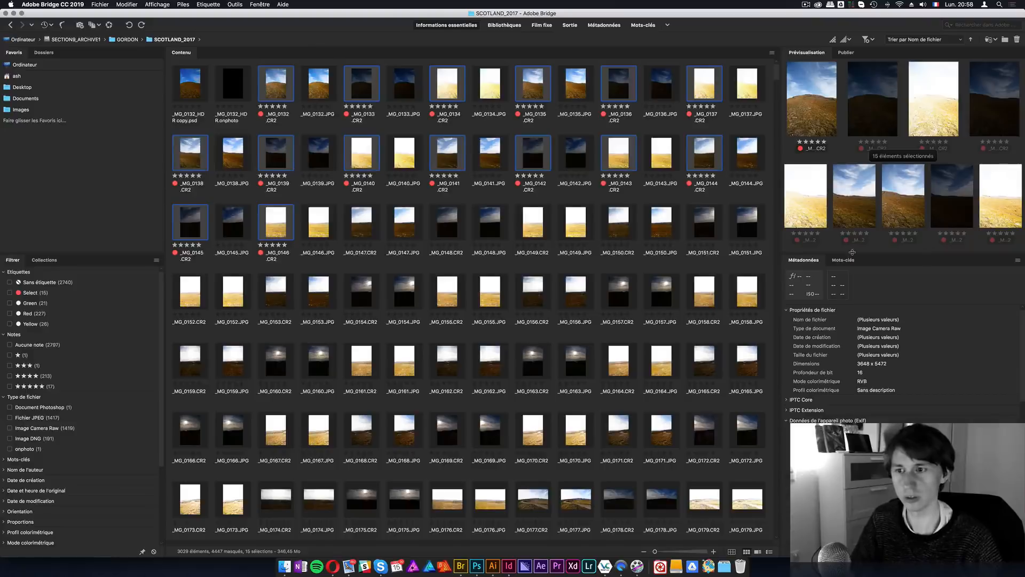
left_click(889, 284)
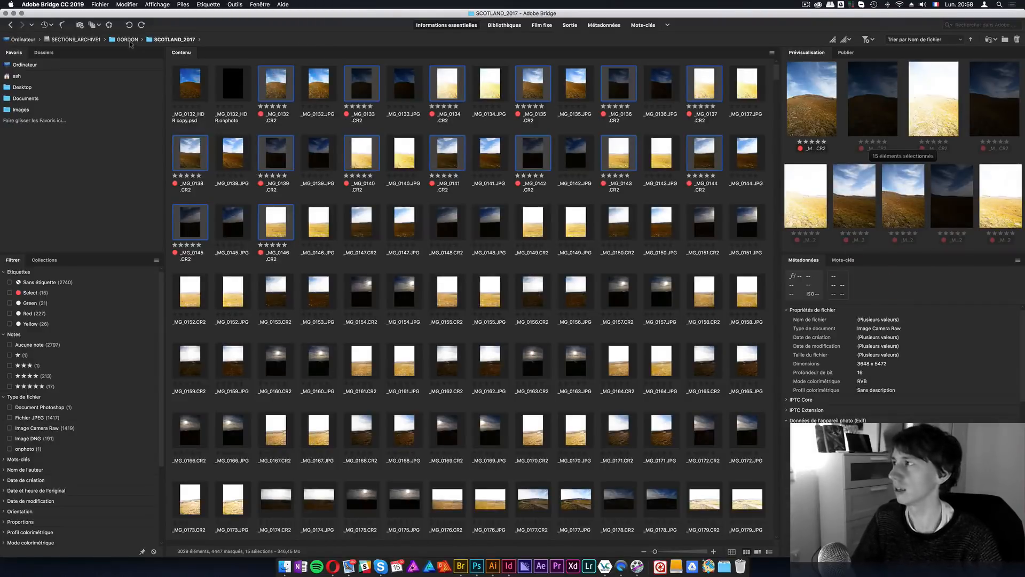
Step: Reopen the SCOTLAND_2017 folder from its parent GORDON folder and filter it to five-star images labelled Select
left_click(128, 40)
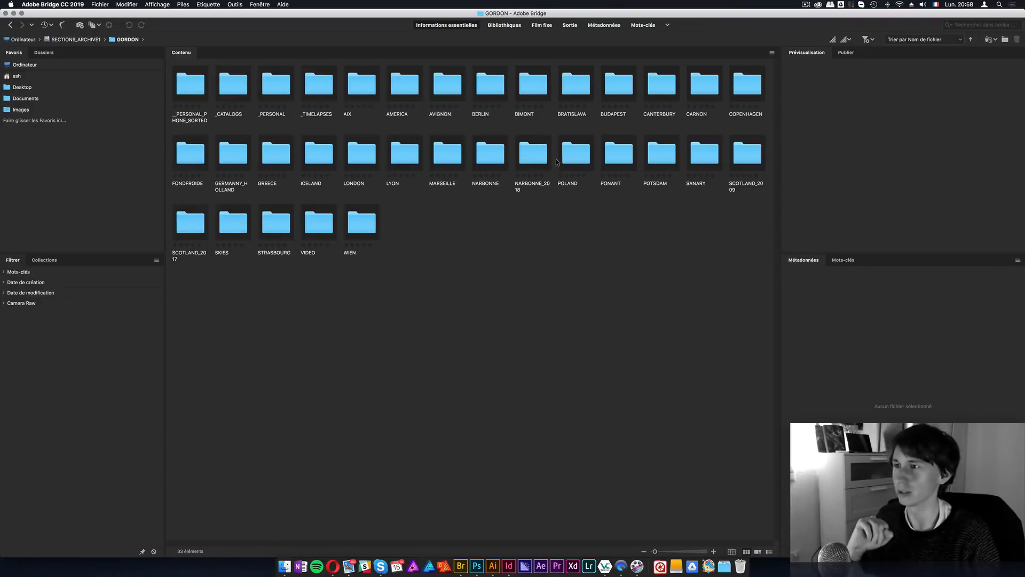
double_click(200, 235)
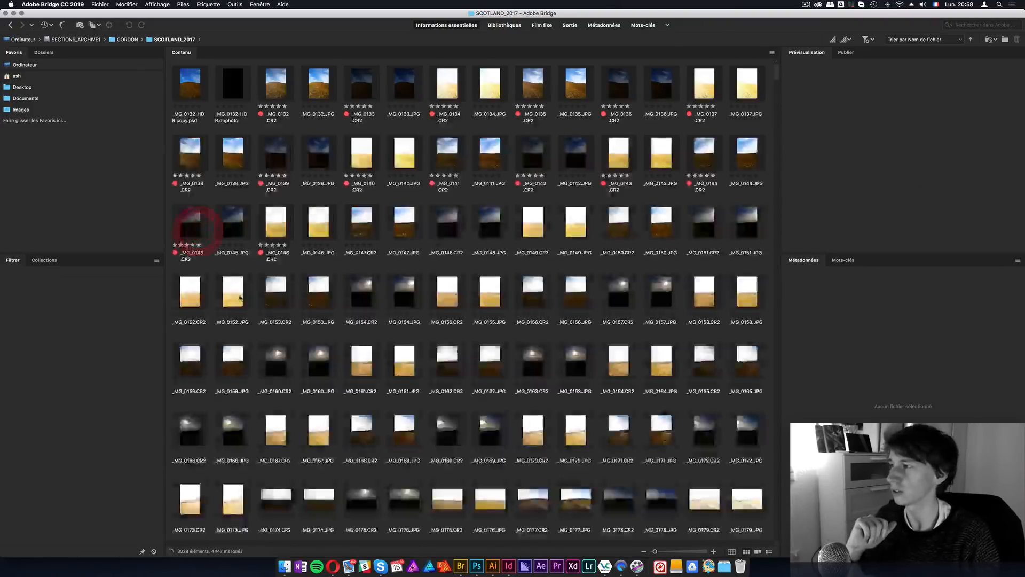
left_click(280, 90)
left_click(370, 85)
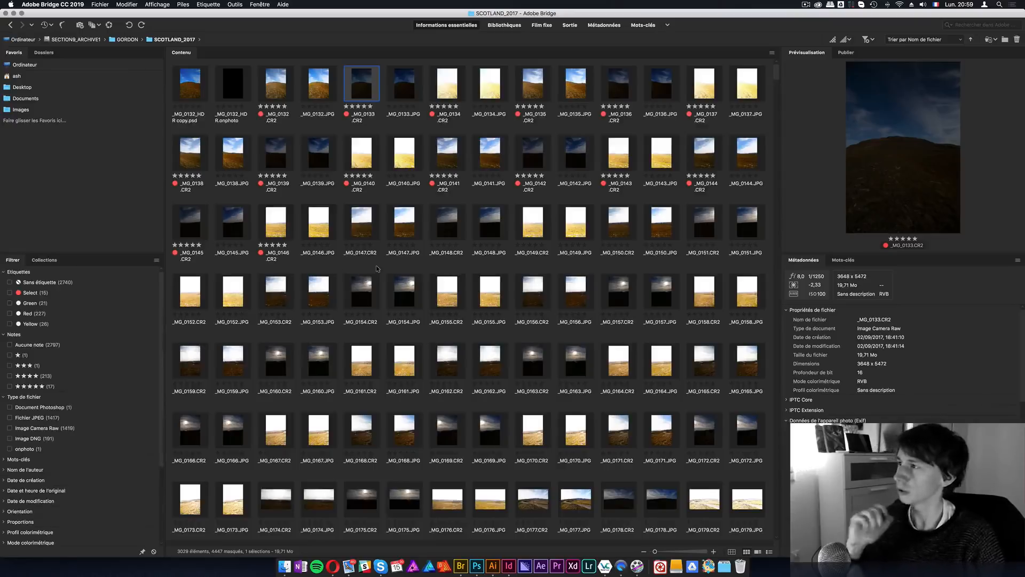
left_click(10, 292)
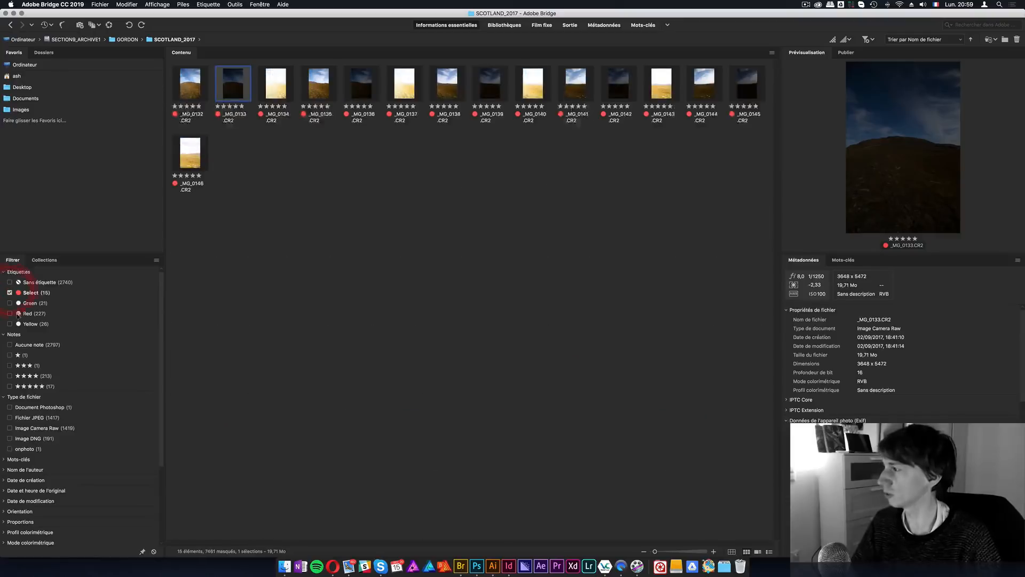
left_click(10, 386)
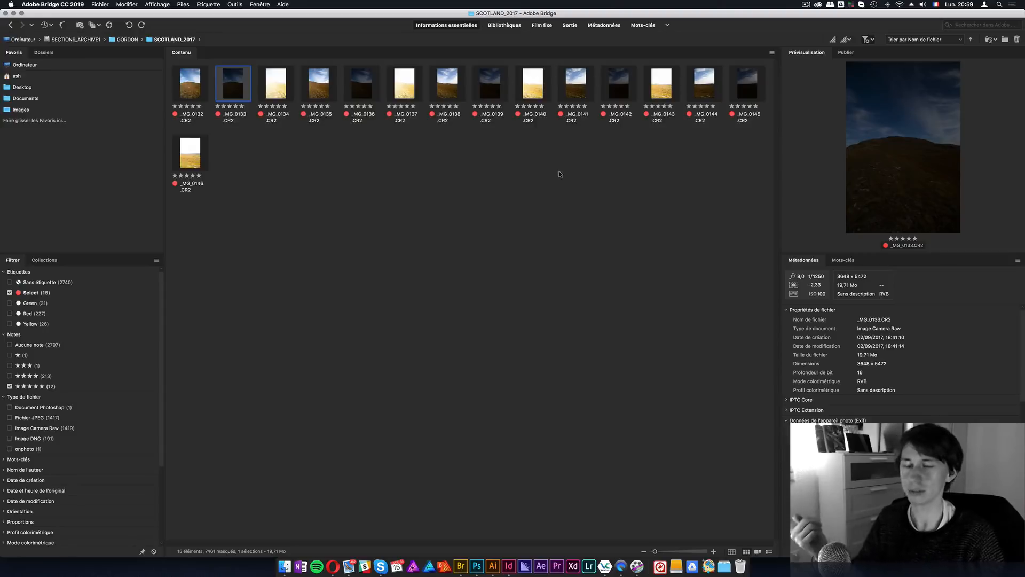
Step: Open all the filtered CR2 images together in Camera Raw and widen its window to the full screen width
left_click(187, 81)
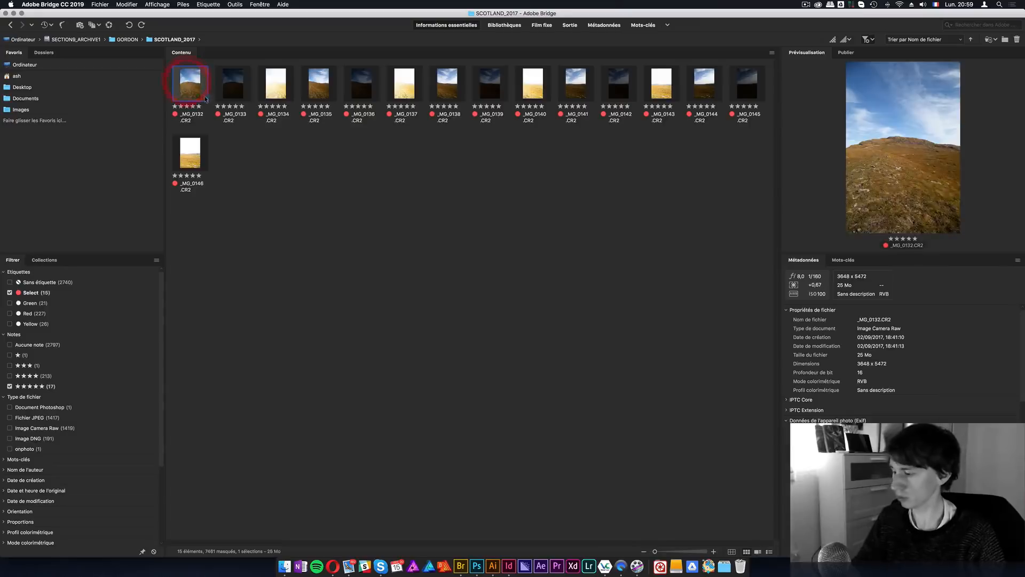
left_click(198, 150, "shift")
right_click(198, 148)
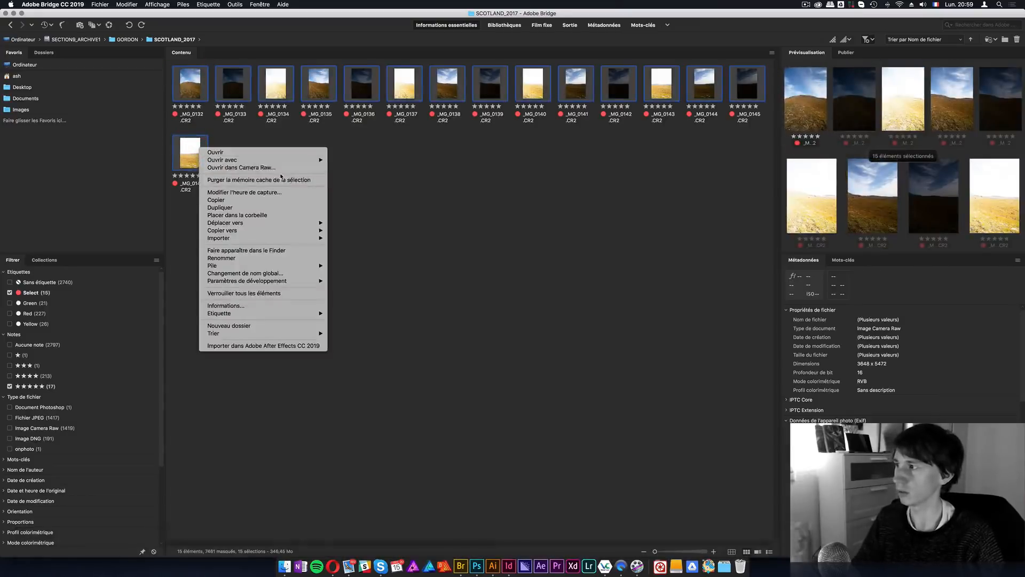
left_click(280, 168)
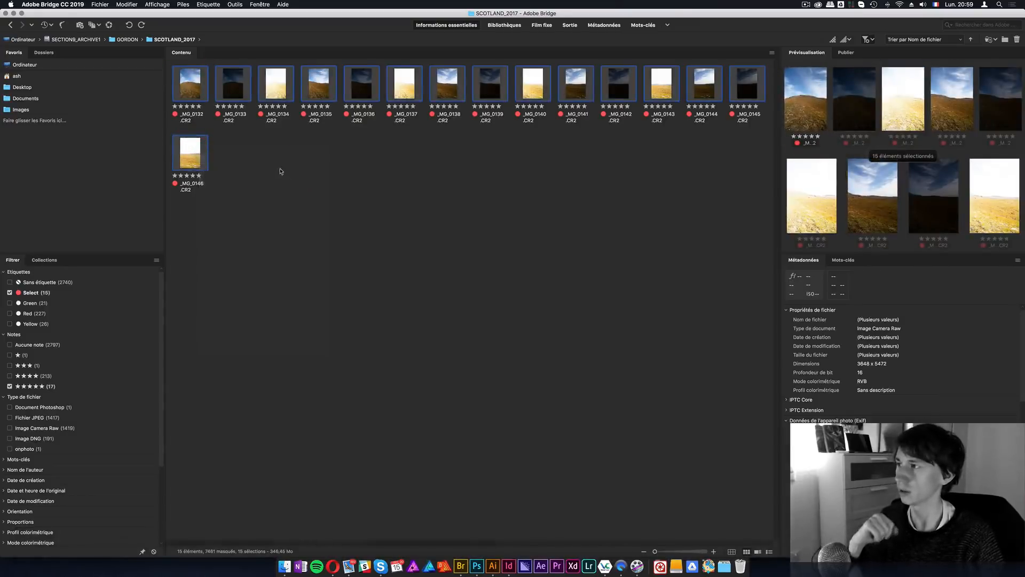
left_click_drag(780, 118, 1021, 122)
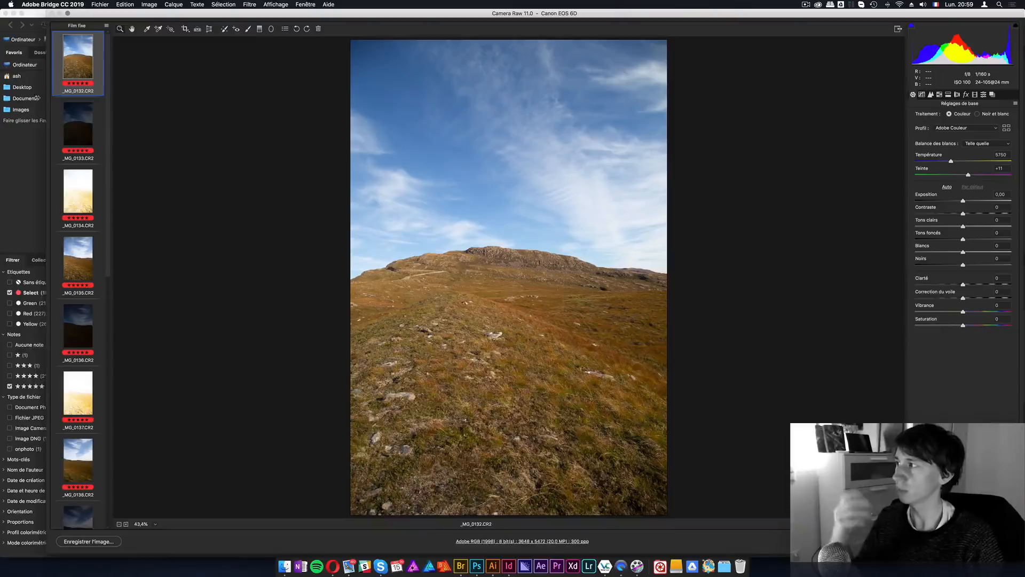
left_click_drag(48, 97, 3, 96)
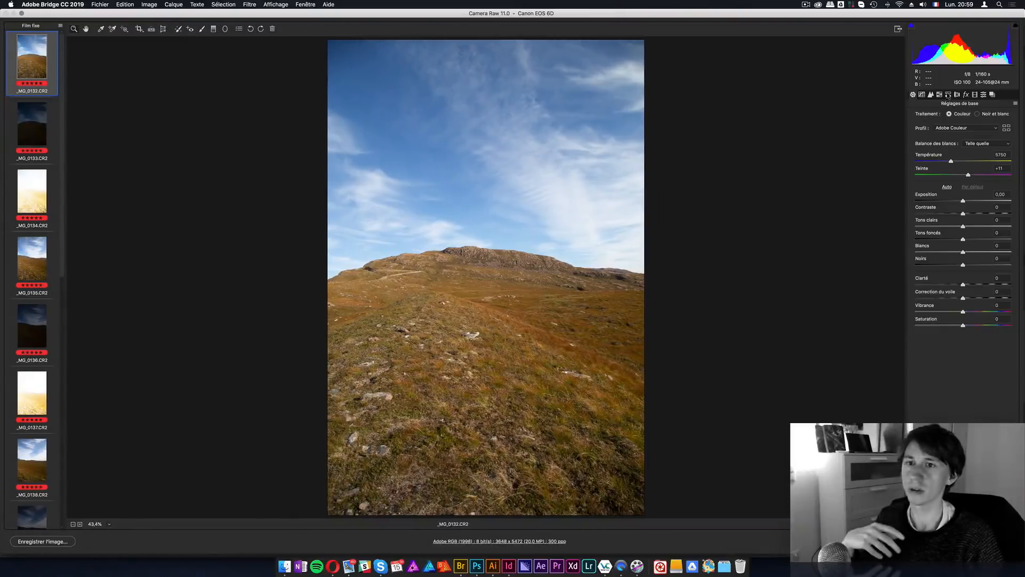
Step: Look at the Camera Raw preset categories and return to the basic adjustments
left_click(992, 94)
left_click(983, 94)
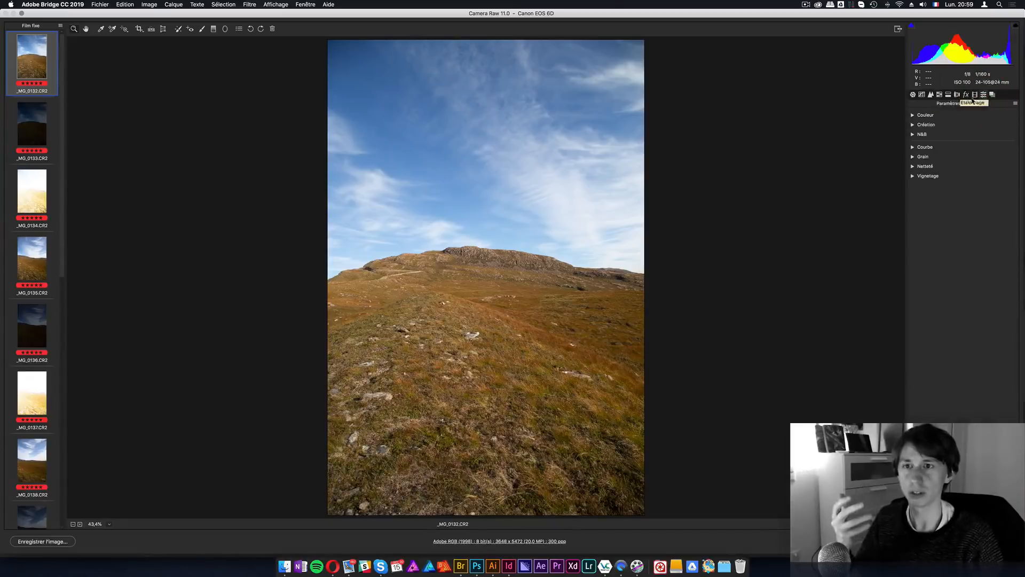
left_click(913, 95)
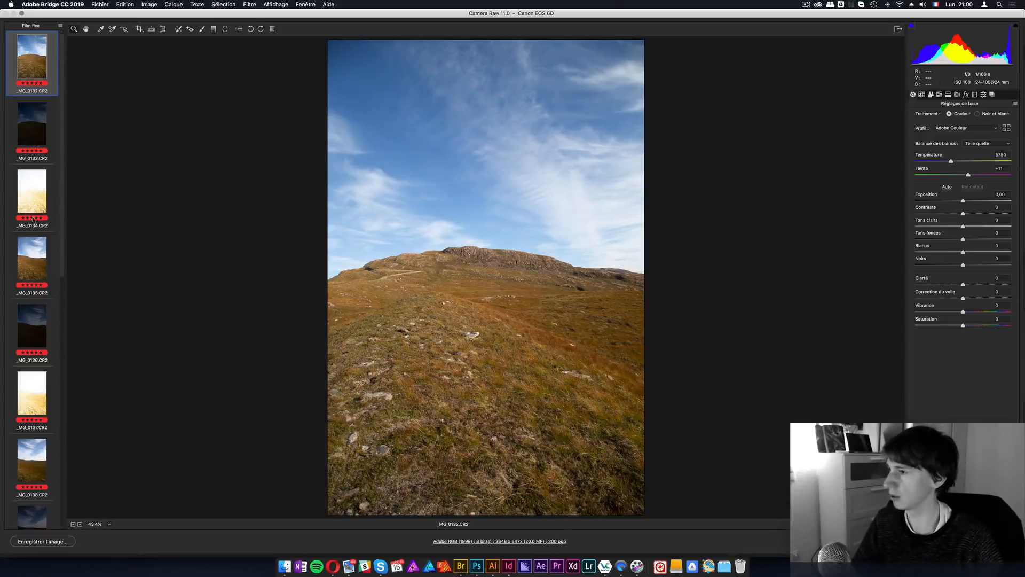
Step: Select all the photos in the filmstrip and generate an HDR panorama merge preview (Fusion en panorama HDR)
left_click_drag(62, 104, 73, 203)
left_click(43, 487, "shift")
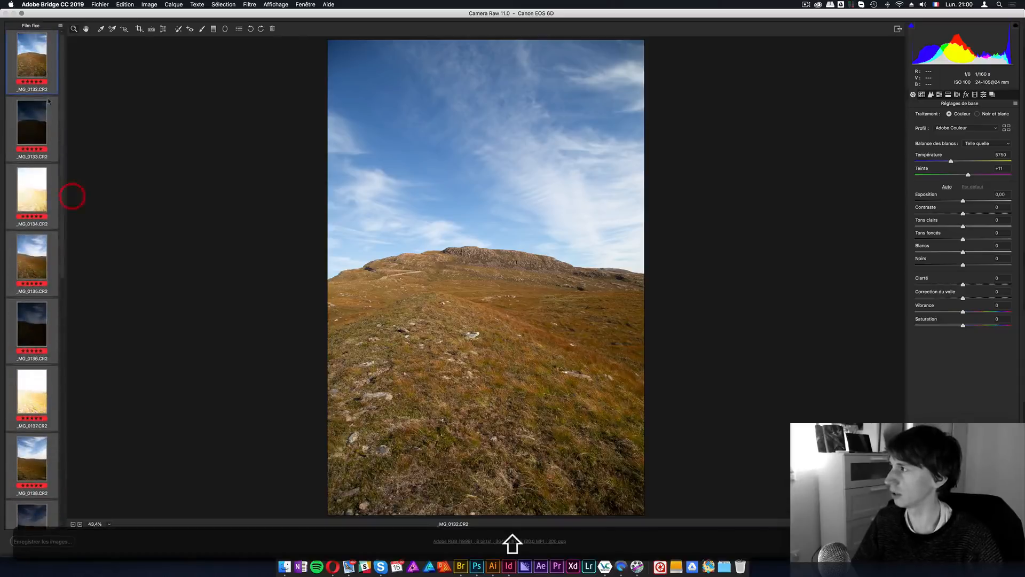
right_click(44, 78)
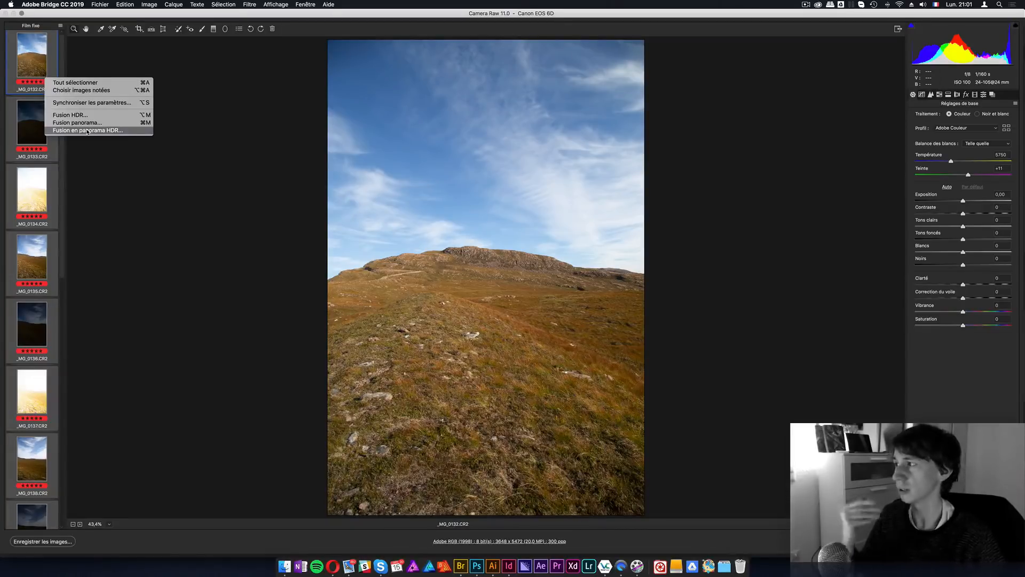
left_click(87, 131)
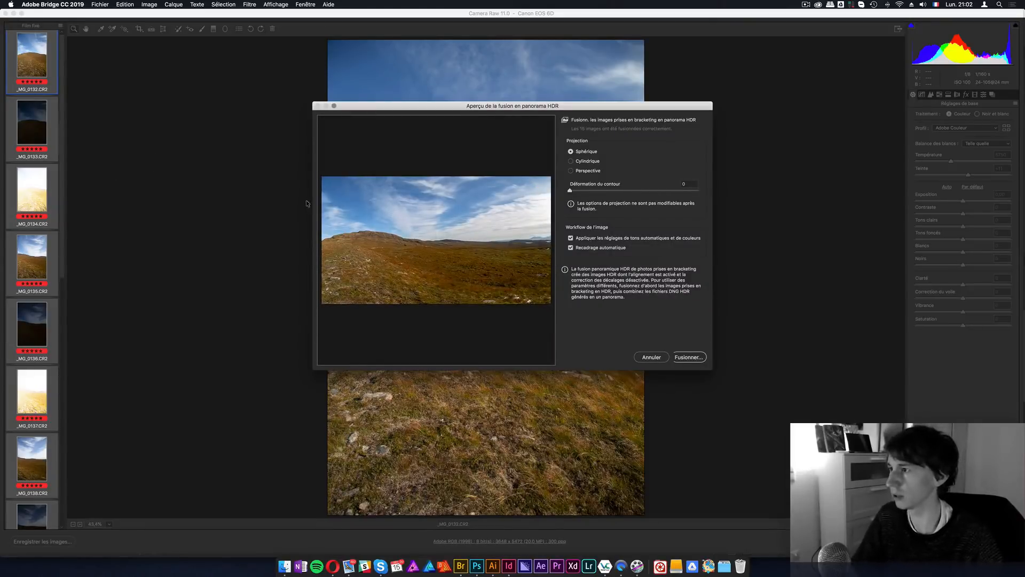
Step: Enlarge the merge preview and try the boundary warp and automatic cropping, ending with warp at 0 and automatic cropping on
left_click_drag(312, 204, 91, 201)
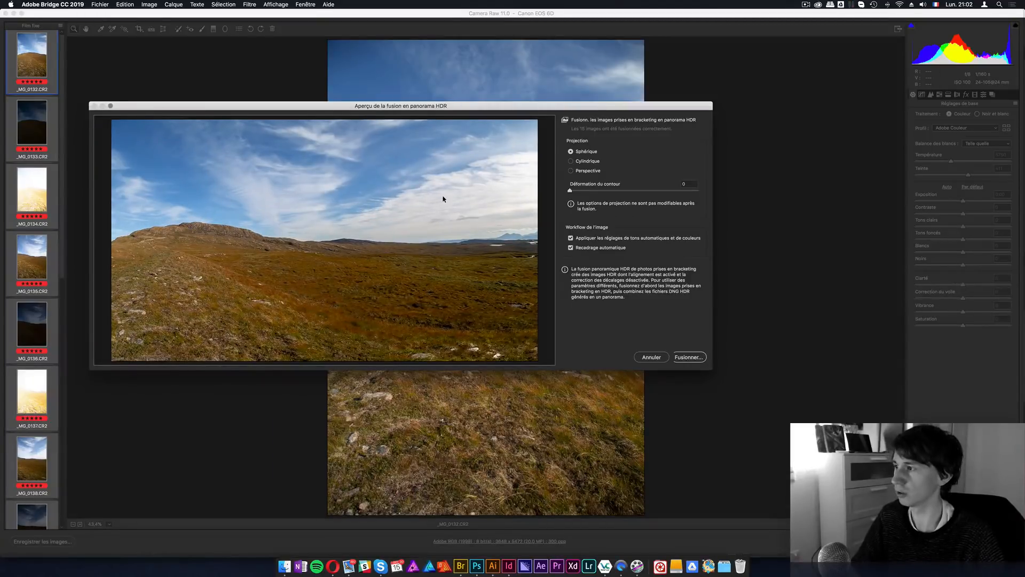
mouse_move(582, 190)
left_mouse_down()
mouse_move(717, 192)
mouse_move(567, 198)
left_mouse_up()
left_click_drag(748, 201, 562, 199)
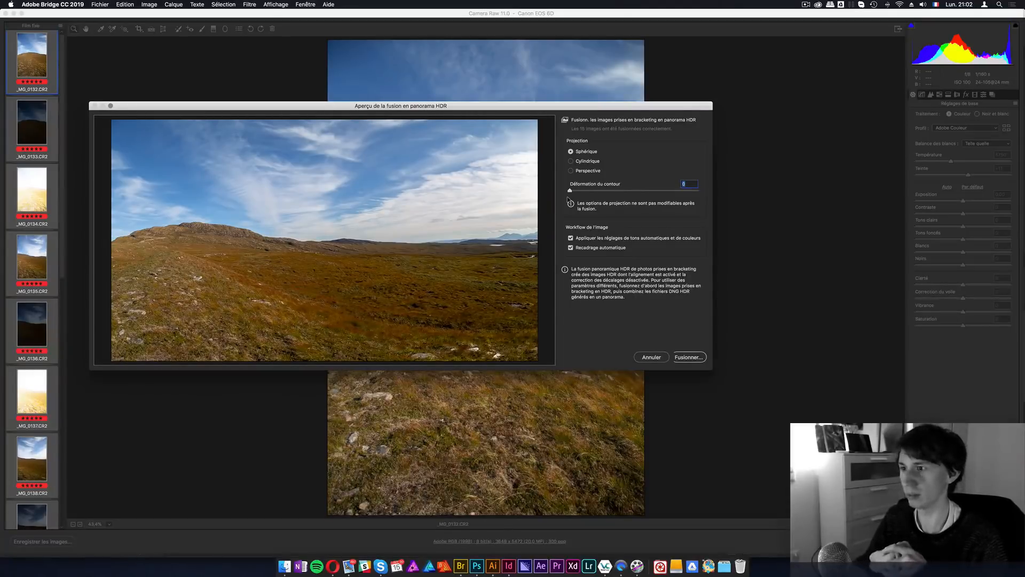
left_click(585, 248)
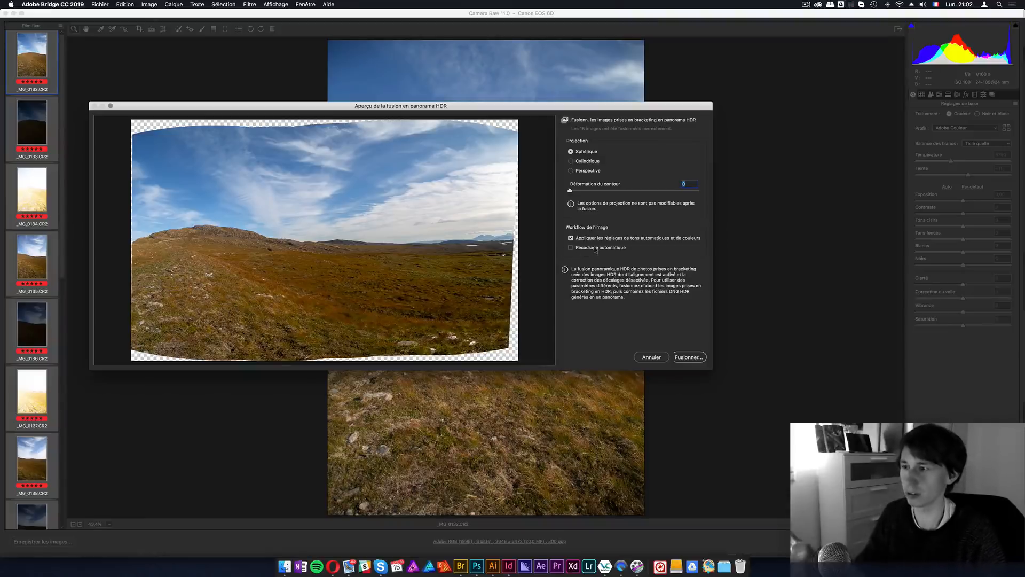
left_click(570, 247)
Step: Start the merge and choose a save location for the file _MG_0132-Panorama HDR
left_click(695, 356)
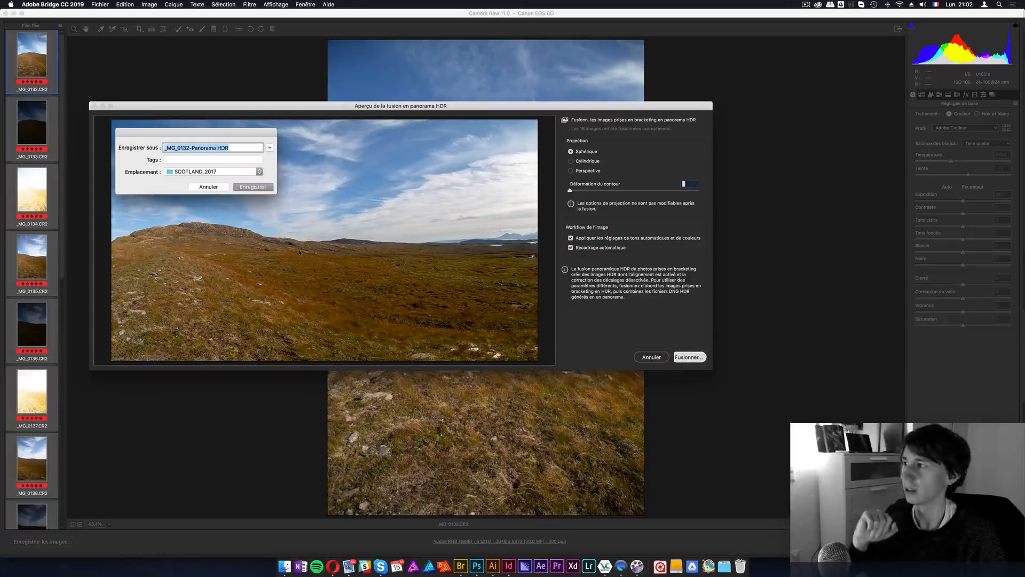
left_click(270, 148)
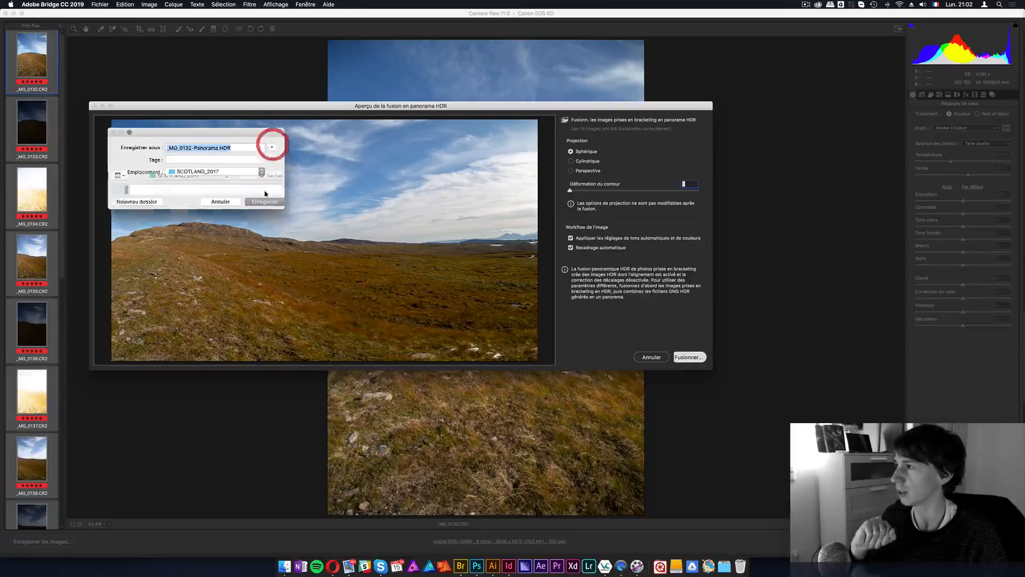
left_click(80, 219)
left_click(314, 308)
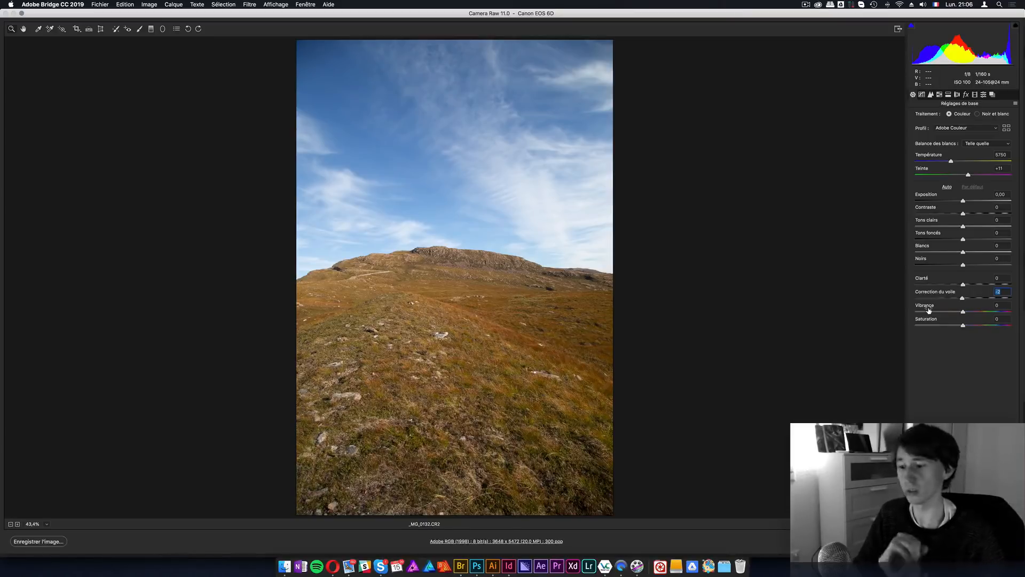
Step: Close Camera Raw and return to the filtered SCOTLAND_2017 images
key("Escape")
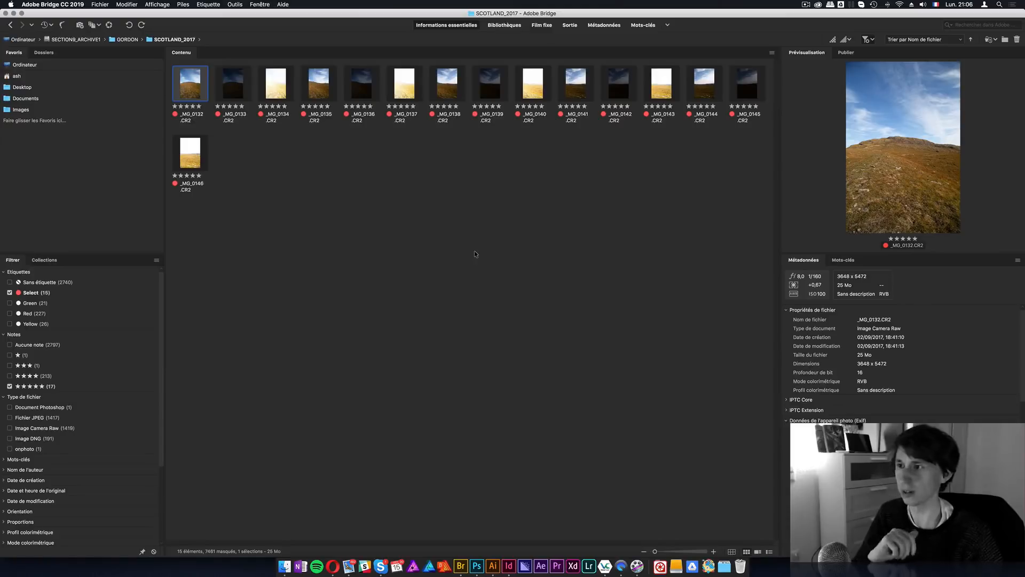